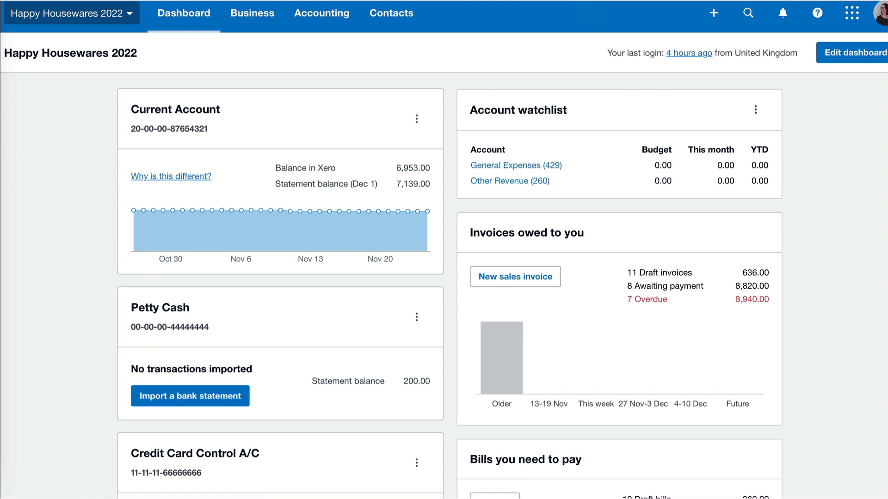
Open the Rent transactions behind the 30.00 Administrative Costs figure in the new Profit and Loss report
click(323, 14)
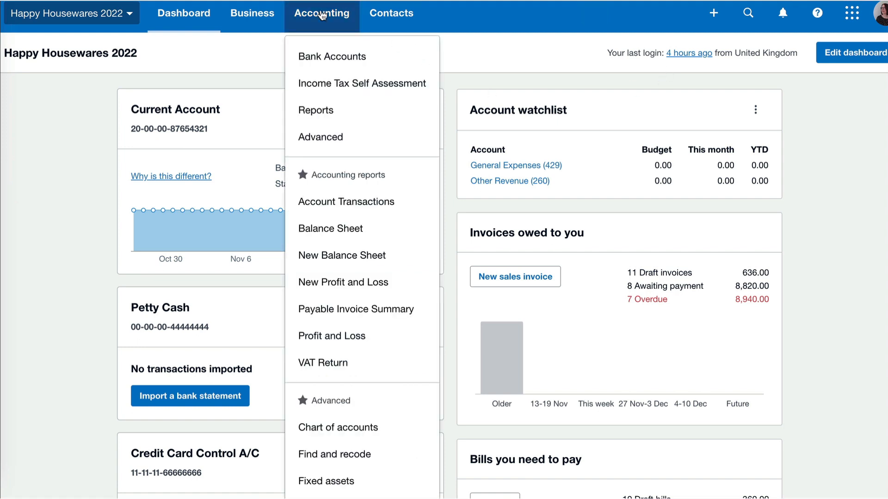
click(340, 284)
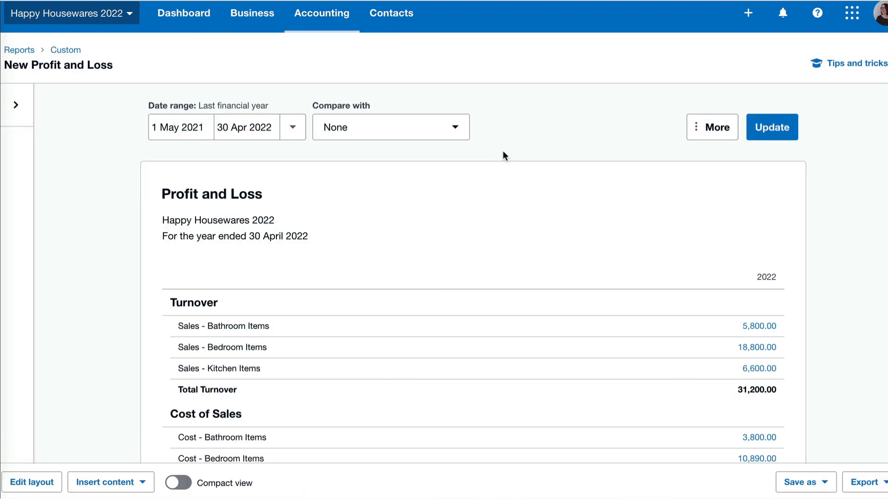
scroll(503, 151, down, 5)
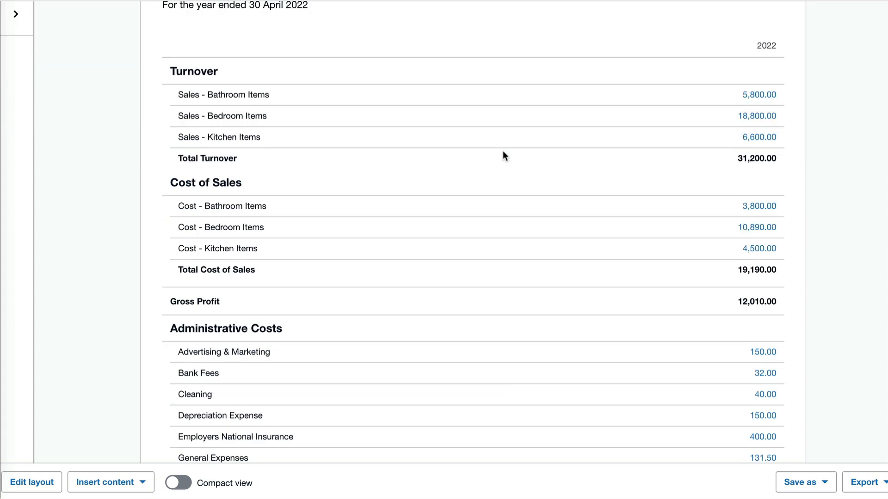
scroll(503, 152, down, 1)
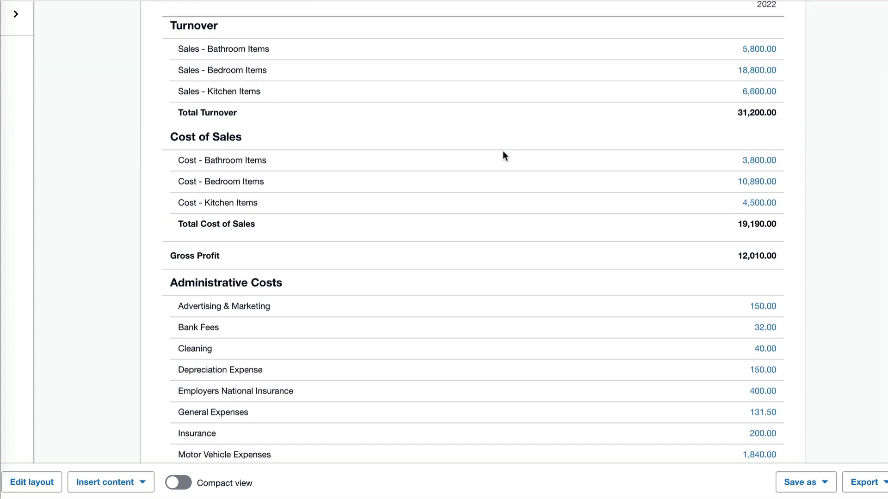
scroll(503, 152, down, 2)
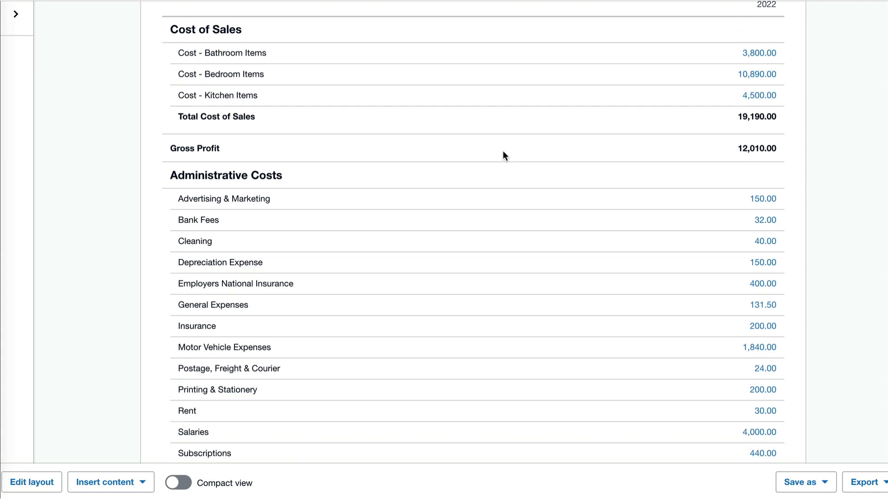
scroll(503, 151, down, 2)
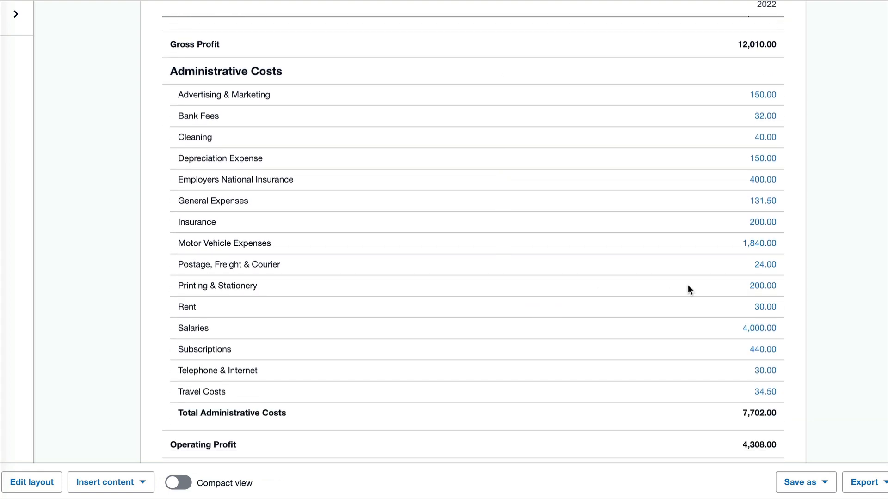
click(765, 308)
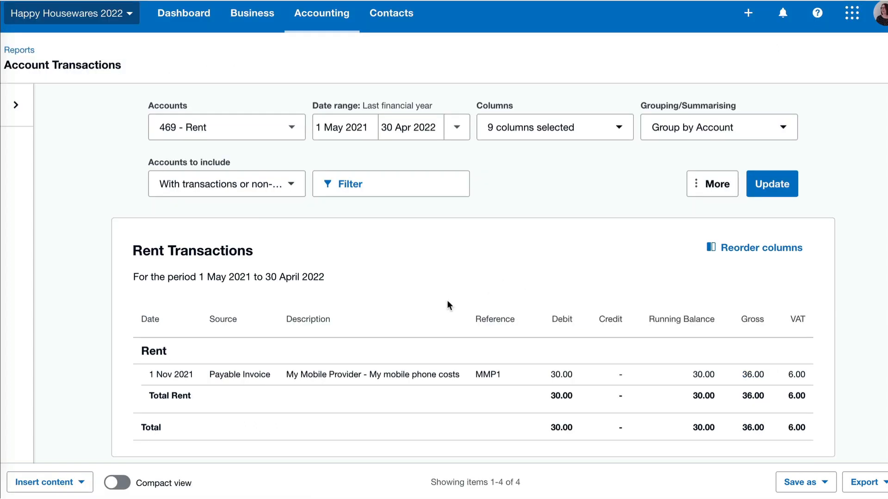
Edit bill MMP1 so its mobile phone costs line is coded to 489 - Telephone & Internet
click(354, 374)
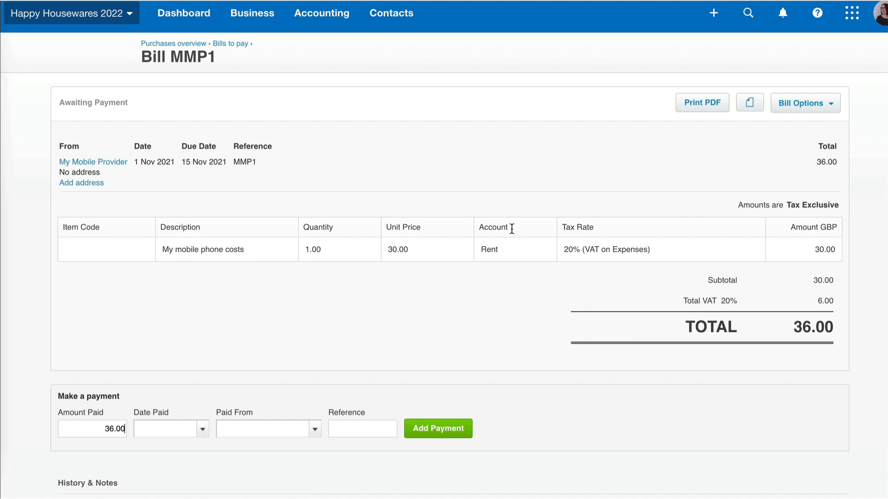
click(811, 105)
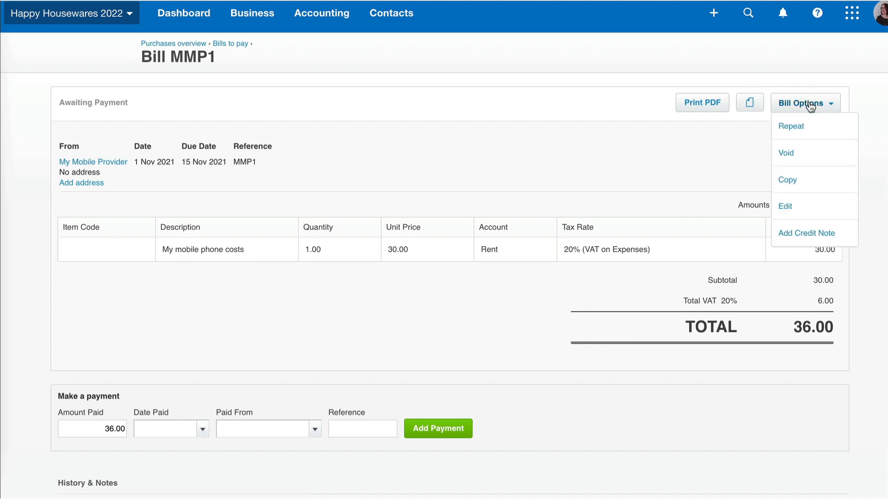
click(795, 208)
click(526, 249)
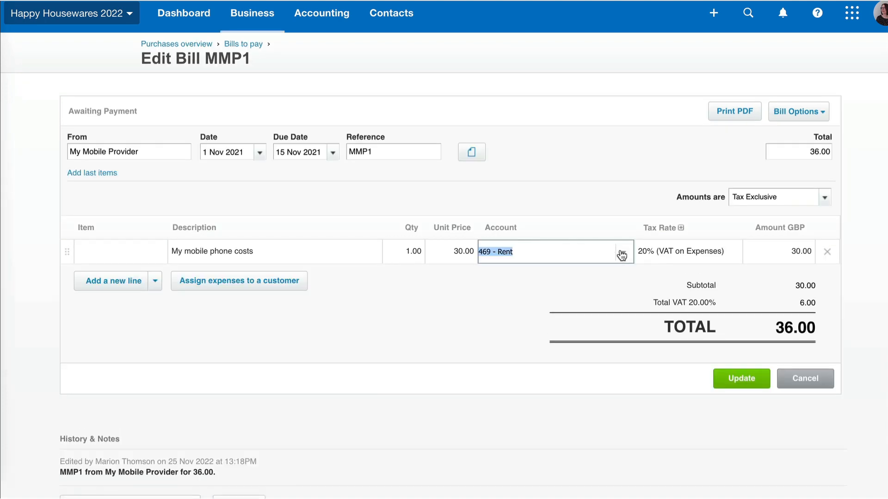
text(tel)
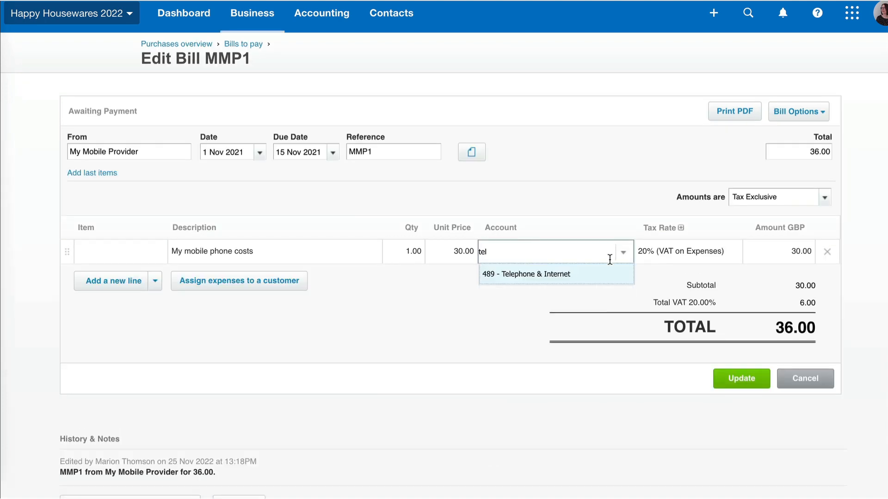
click(586, 273)
click(738, 380)
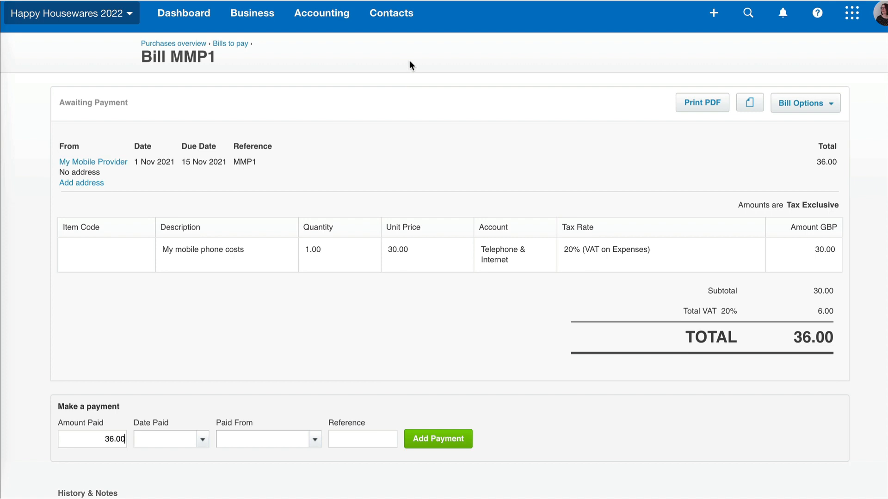
Start a new manual journal narrated 'Corporation tax charge' and dated 30/4/22
click(320, 14)
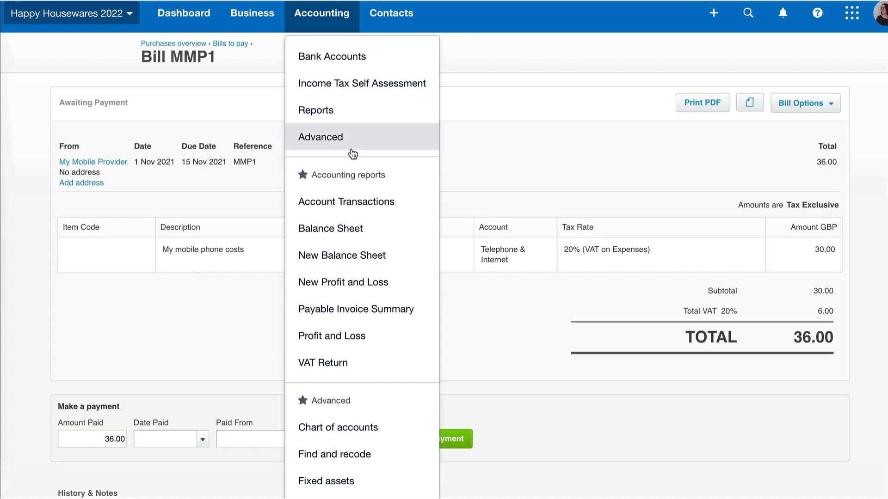
scroll(350, 152, down, 1)
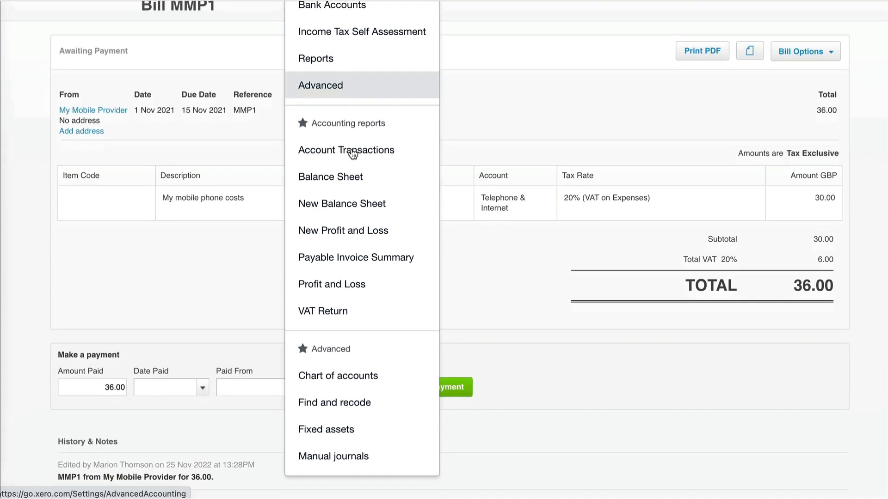
click(343, 455)
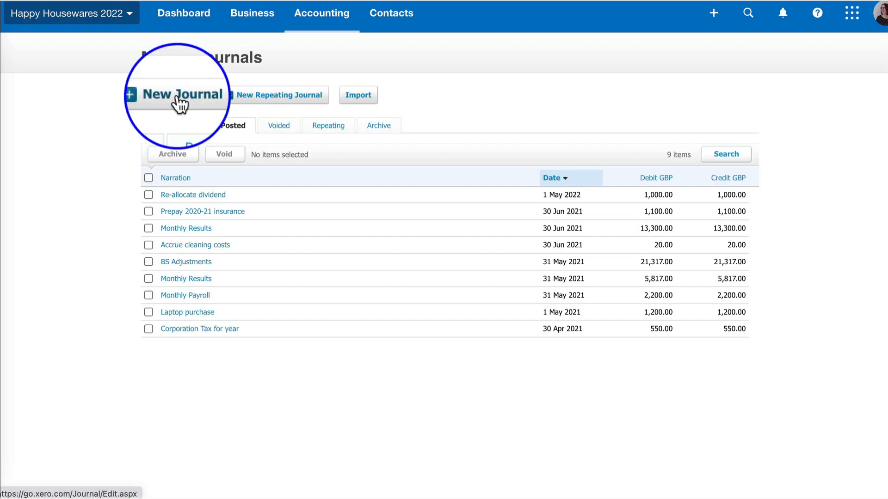
click(179, 101)
text(Cor)
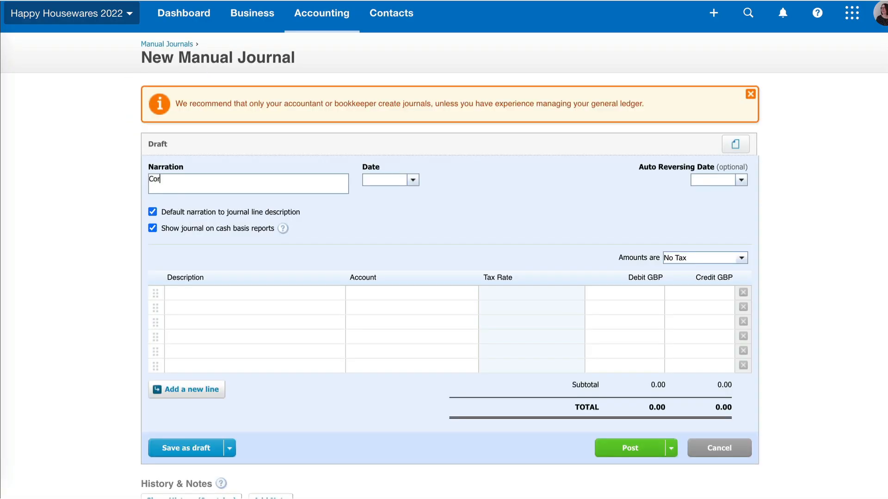
text(poration tax charge)
key(Tab)
text(30/4/22)
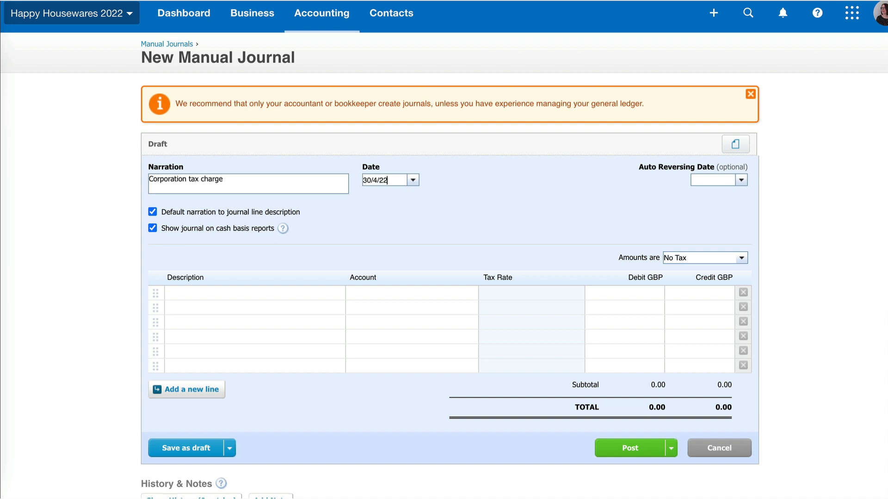
click(192, 290)
Add journal lines debiting 500 - Corporation Tax 550 and crediting 830 - Provision for Corporation Tax
key(Tab)
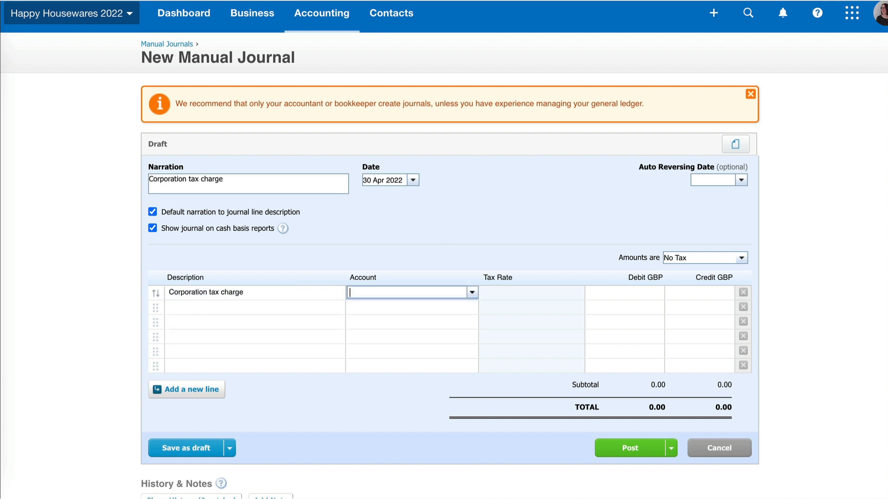
text(co)
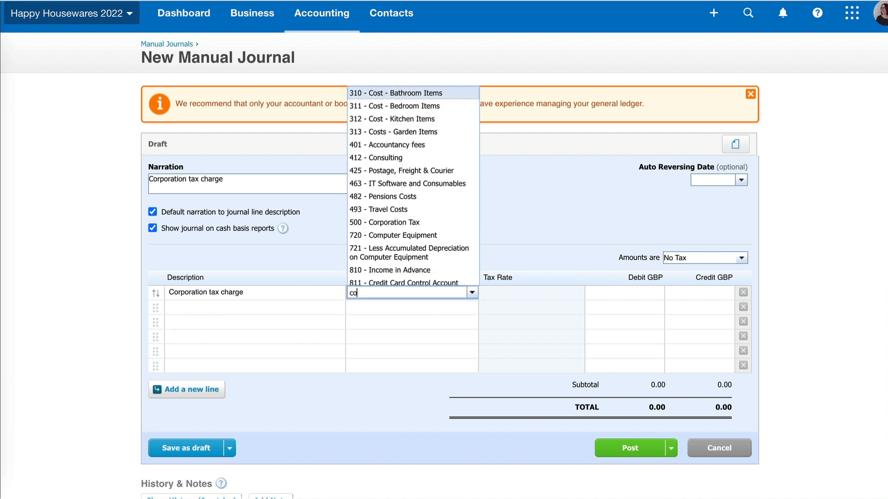
click(404, 223)
key(Tab)
text(550)
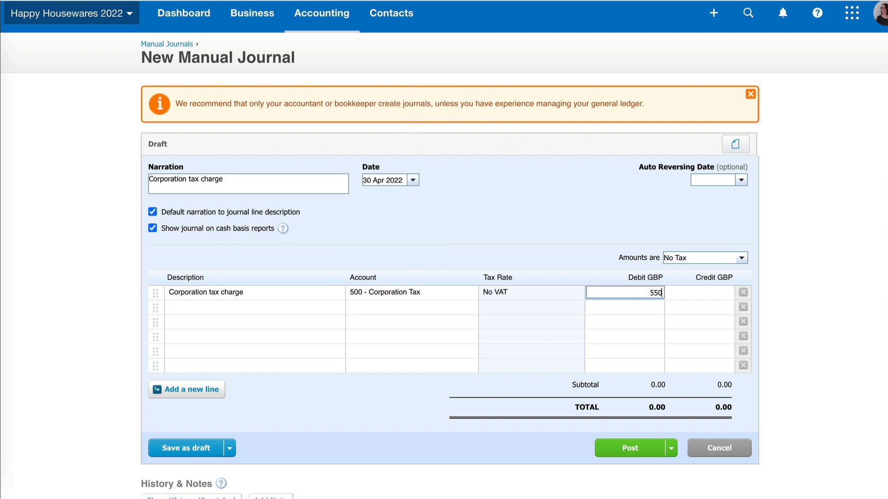
click(183, 309)
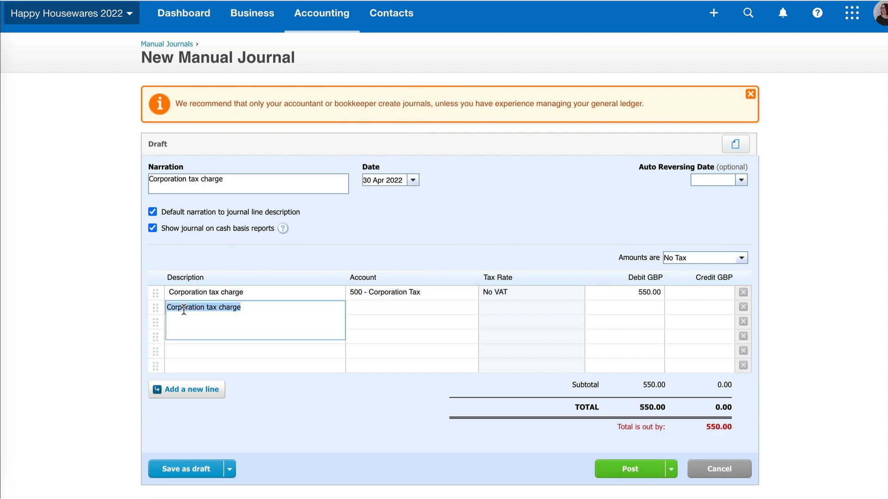
key(Tab)
text(ta)
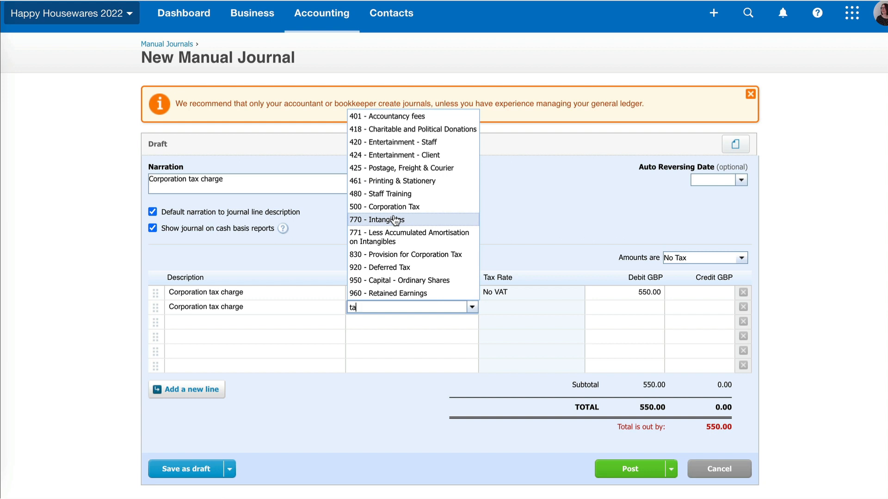
text(x)
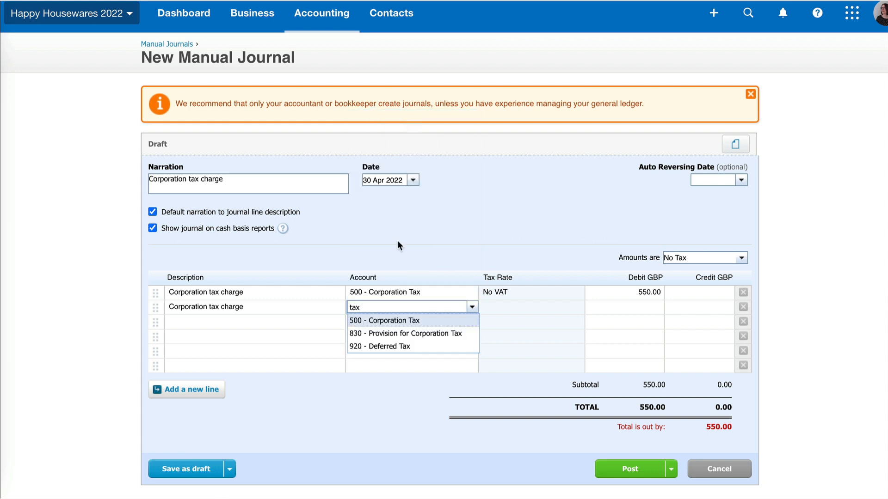
click(380, 333)
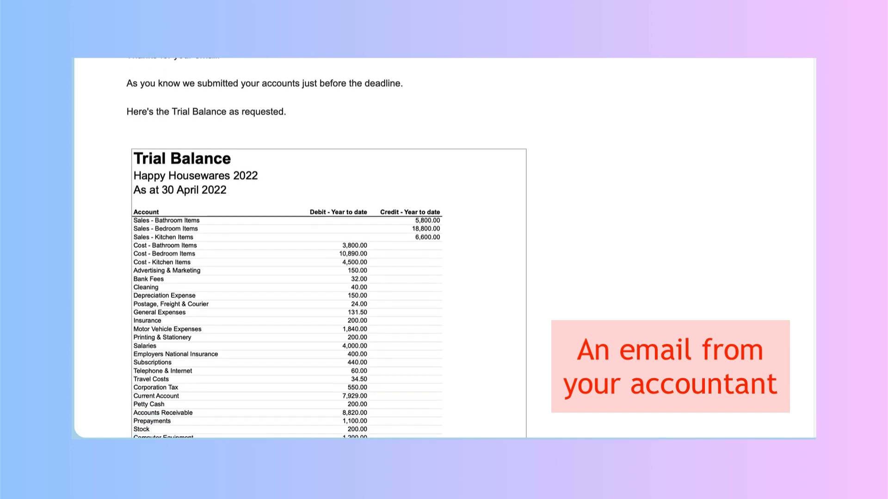
Scroll through the accountant's emailed 30 April 2022 trial balance, noting the Telephone & Internet figure
scroll(329, 248, down, 1)
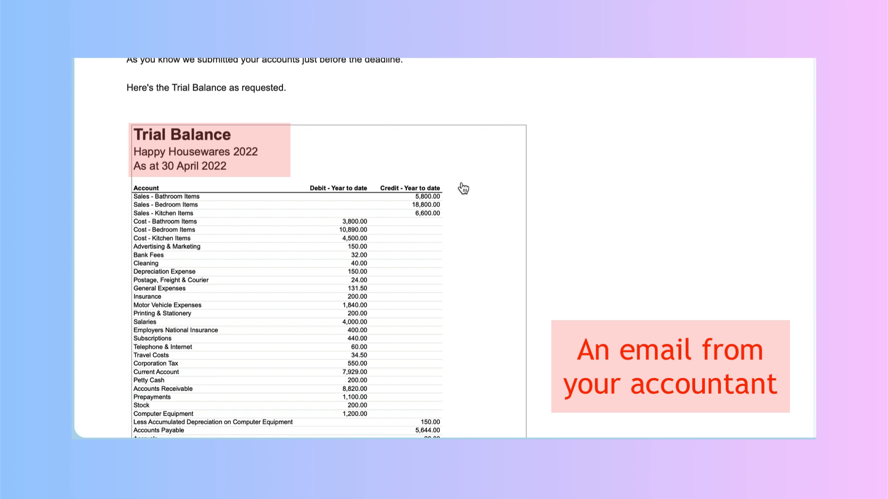
scroll(463, 188, down, 4)
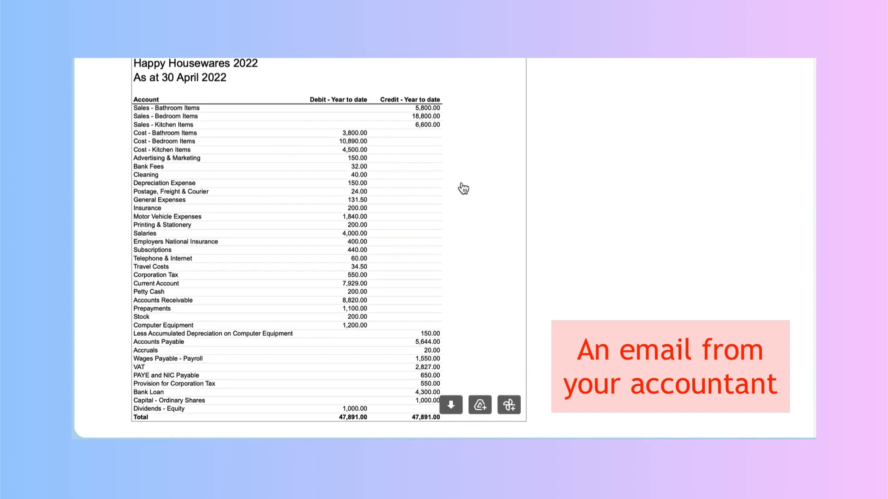
scroll(463, 188, down, 6)
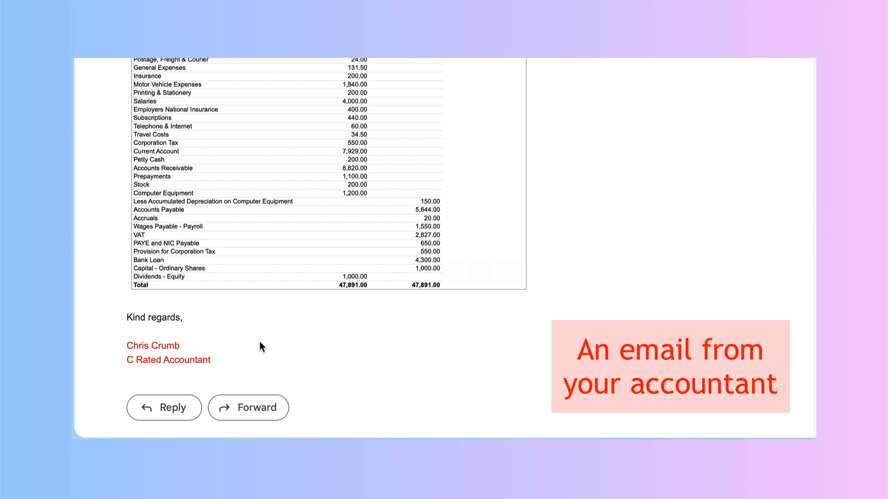
scroll(259, 343, up, 5)
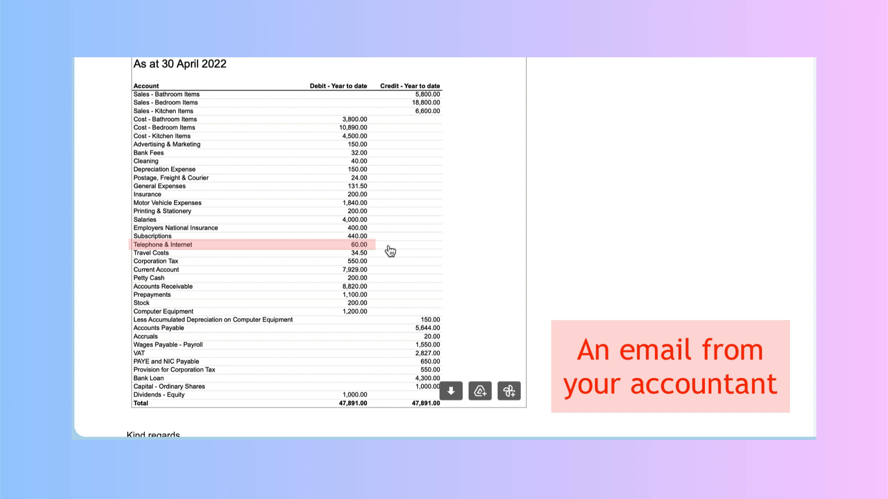
scroll(390, 250, down, 1)
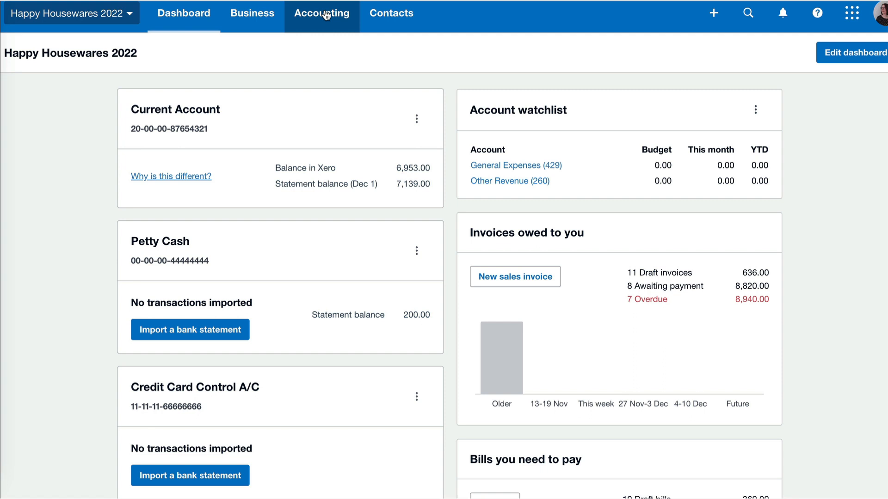
Start a new manual journal with a year-end adjustments narration from the accountant, dated 30/4
click(325, 15)
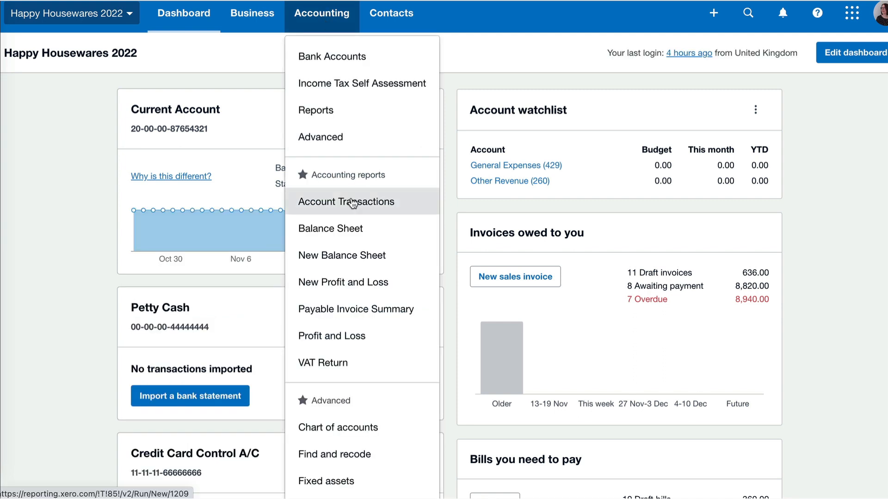
scroll(324, 204, down, 3)
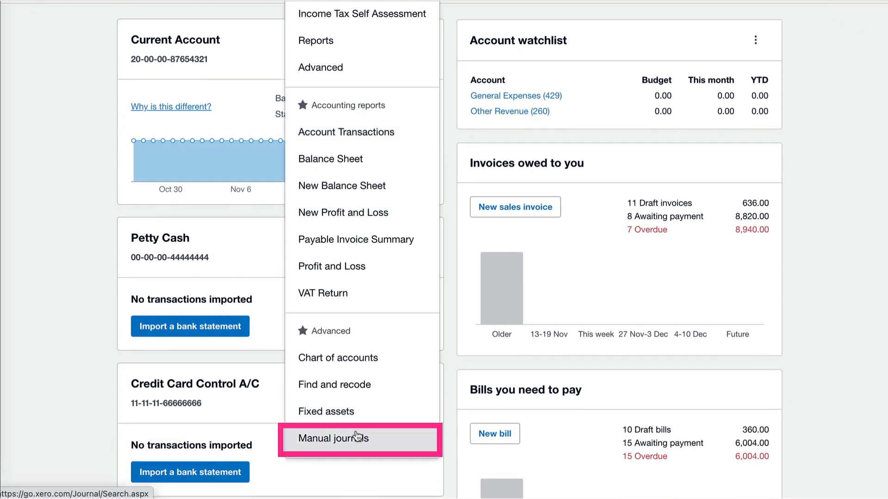
click(356, 437)
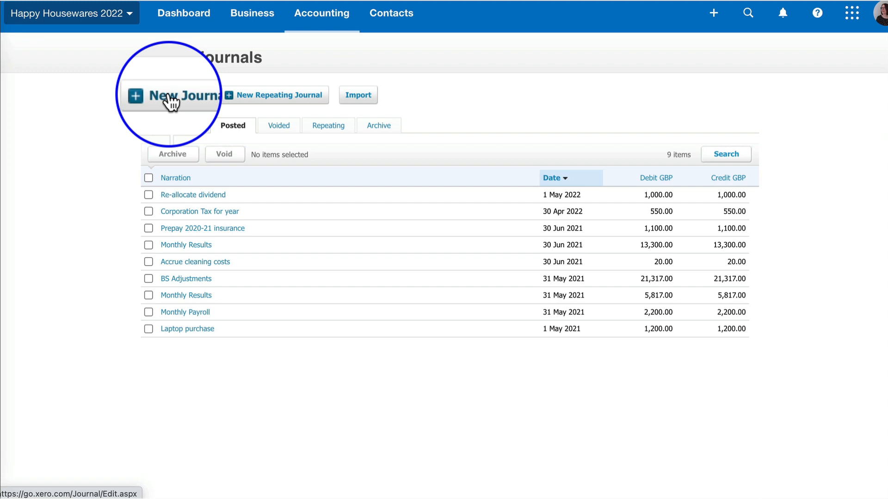
click(170, 98)
text(YE)
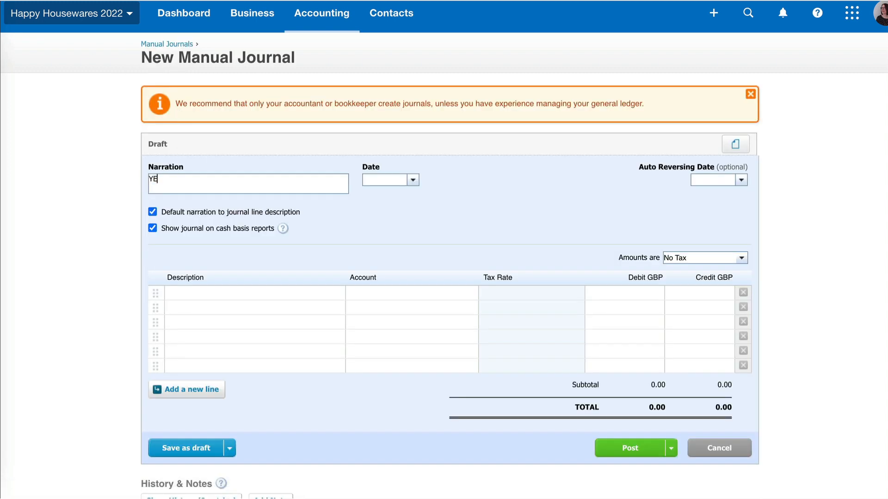
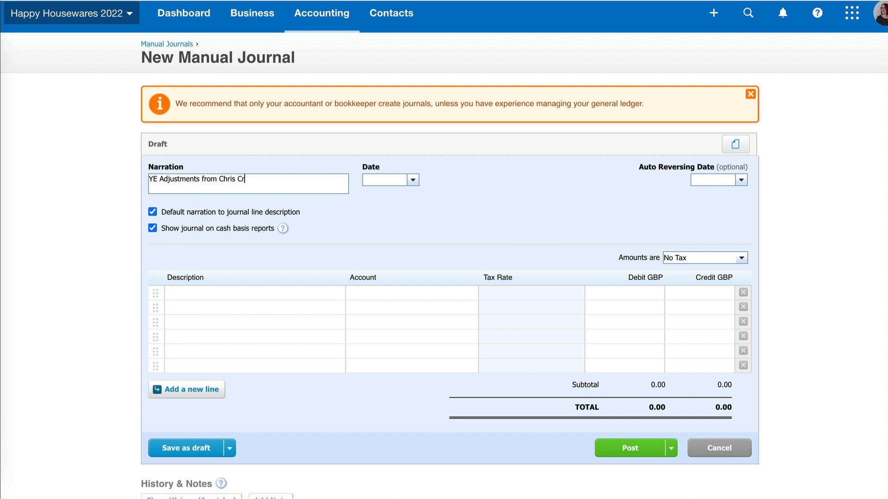
text(30/4)
Add lines debiting 489 - Telephone & Internet 30 and crediting 469 - Rent
click(188, 298)
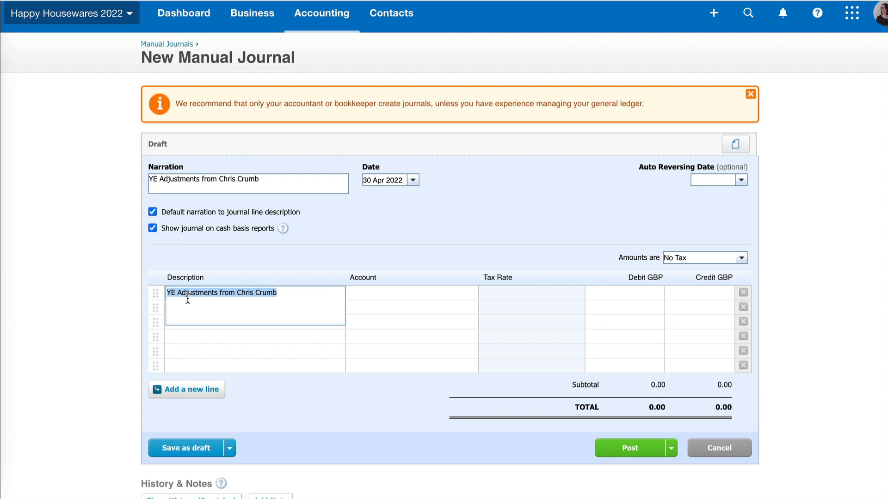
key(Tab)
text(te)
click(380, 302)
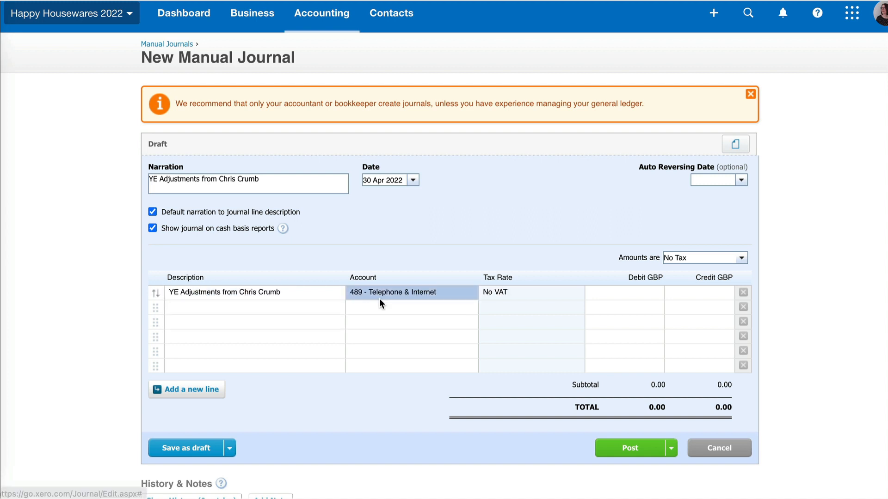
click(617, 292)
text(30)
click(407, 306)
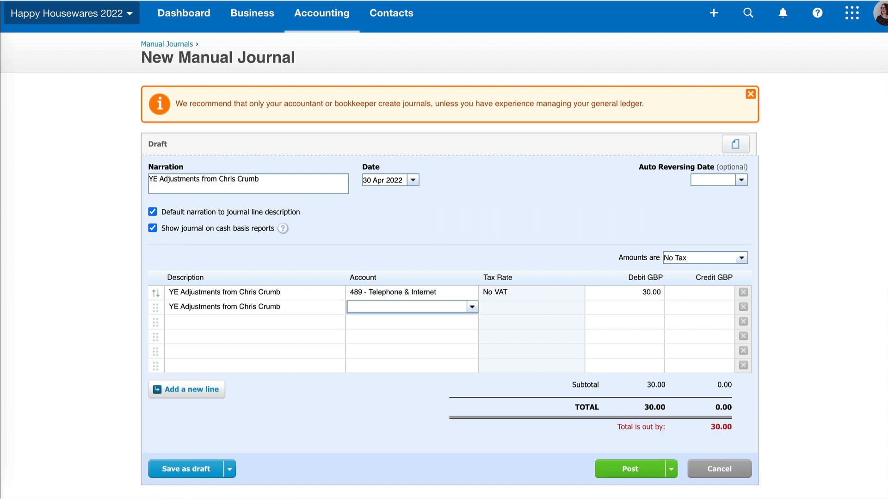
text(rent)
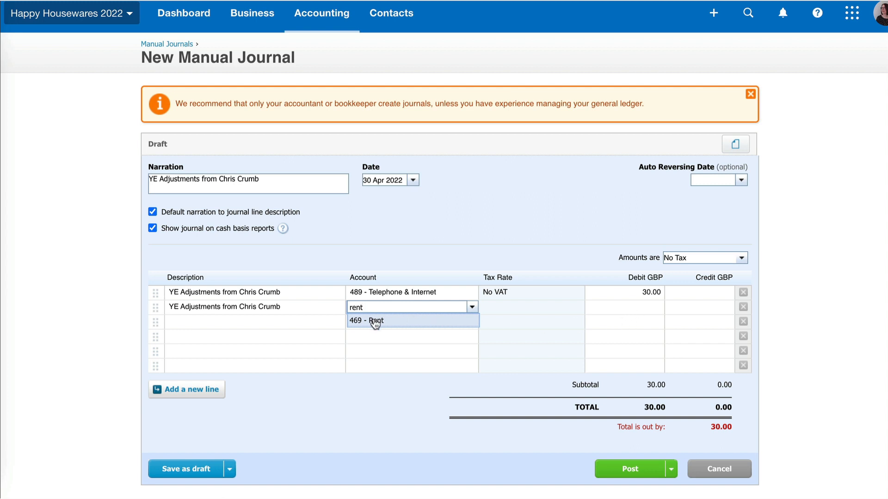
click(423, 321)
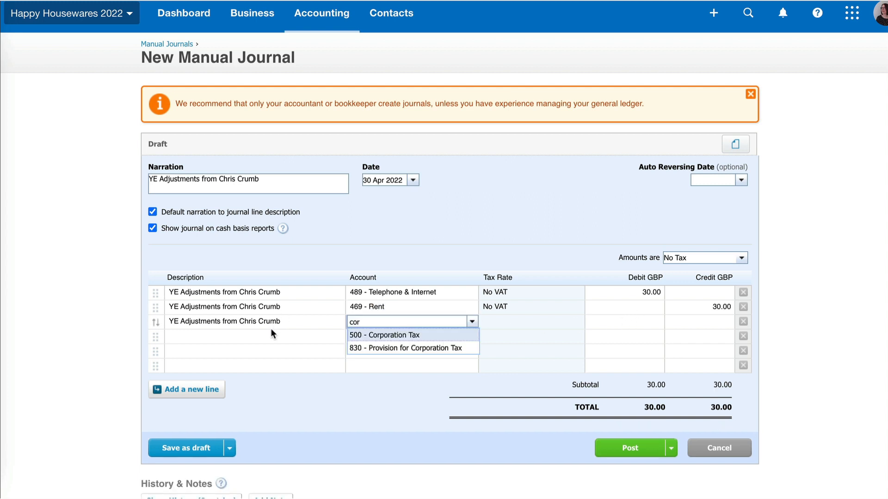
Add a 550 debit to 500 - Corporation Tax and post the year-end adjustments journal
click(392, 335)
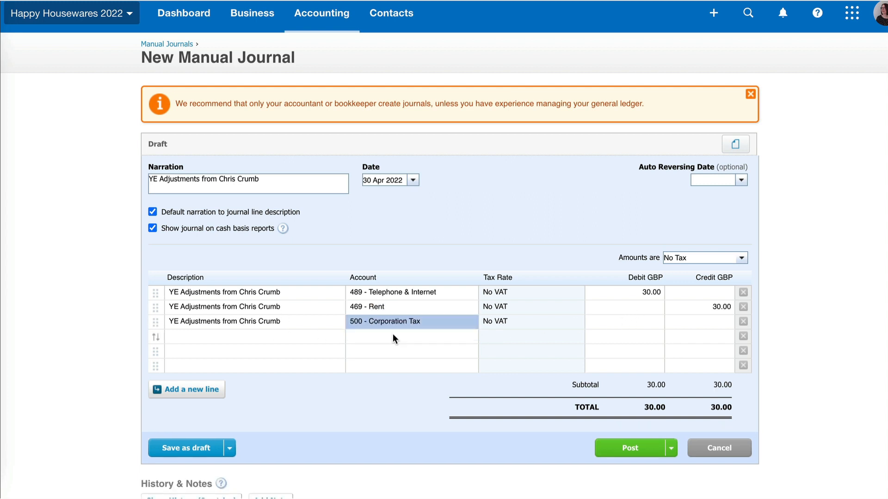
click(637, 319)
text(550)
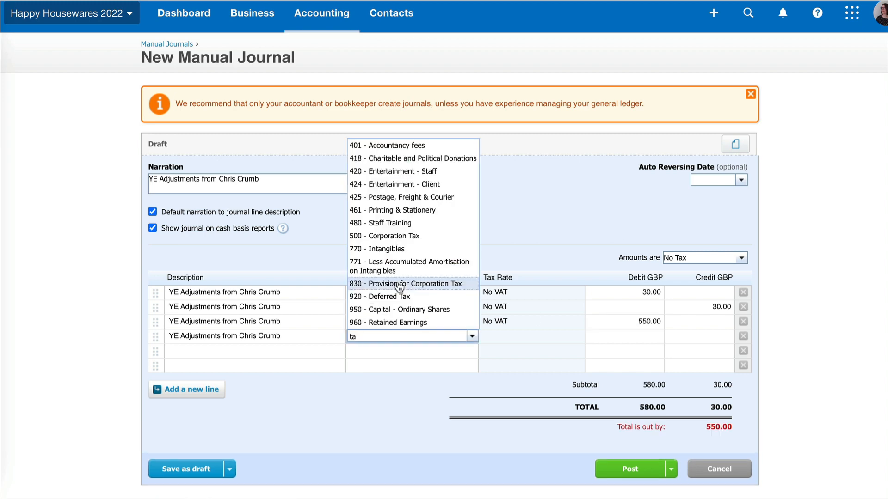
key(Return)
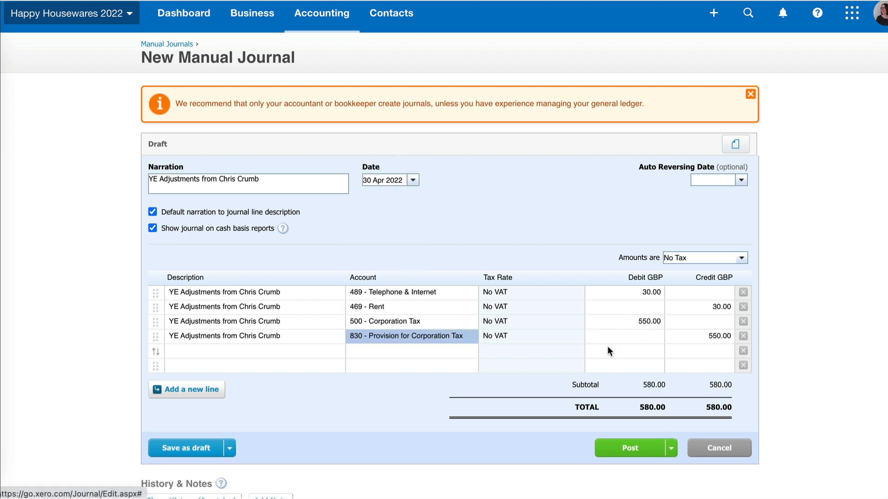
click(630, 448)
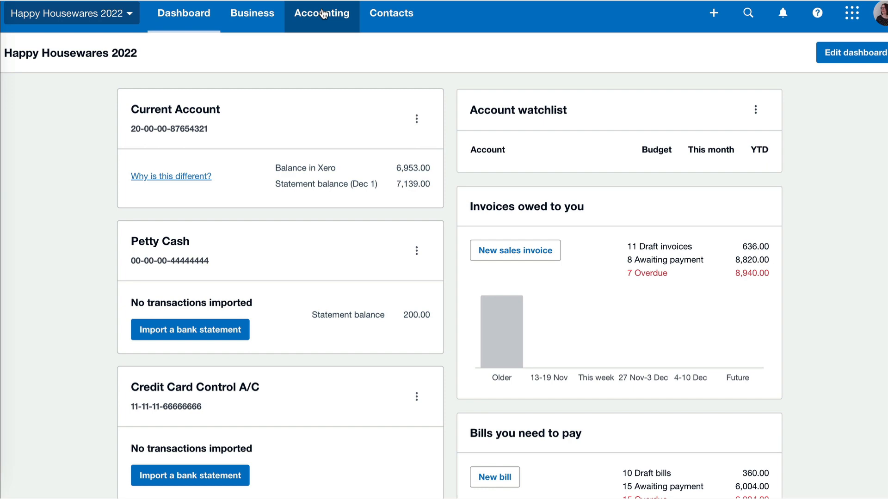
Find the Trial Balance report by searching 'trial', open it at 30 April 2022 and review the accounts
click(325, 13)
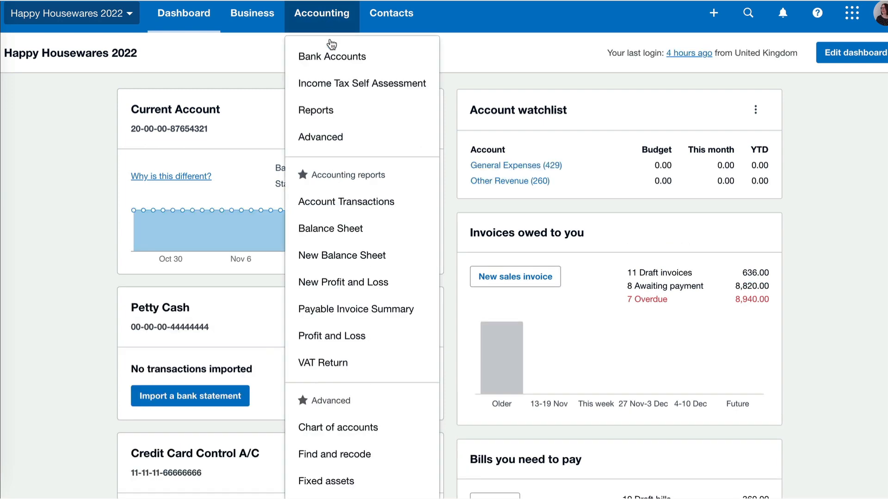
click(344, 121)
click(640, 52)
text(t)
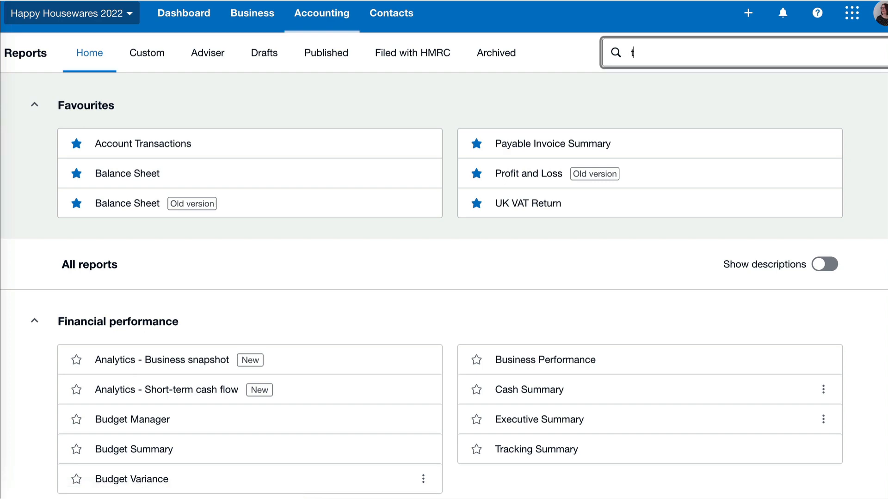
text(rial)
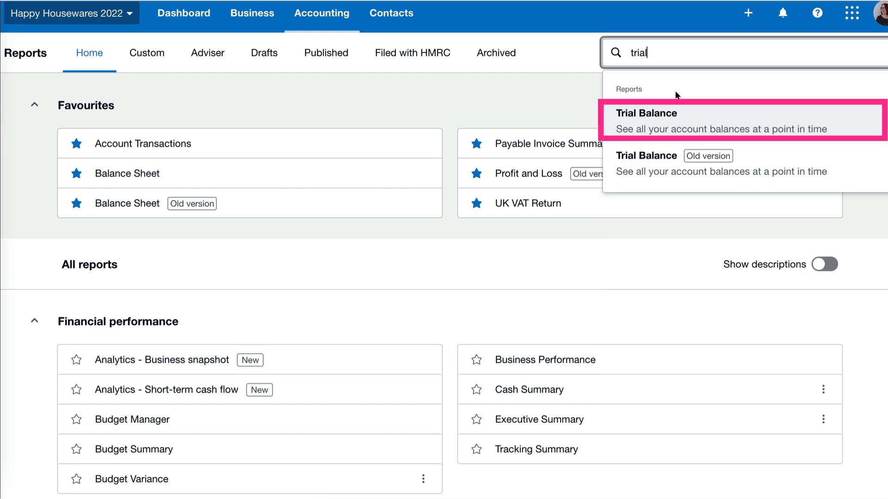
click(647, 119)
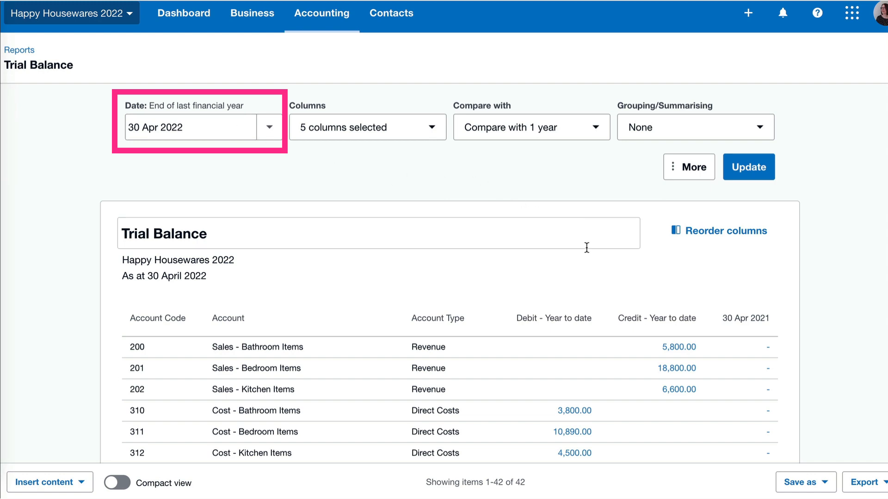
scroll(640, 319, down, 3)
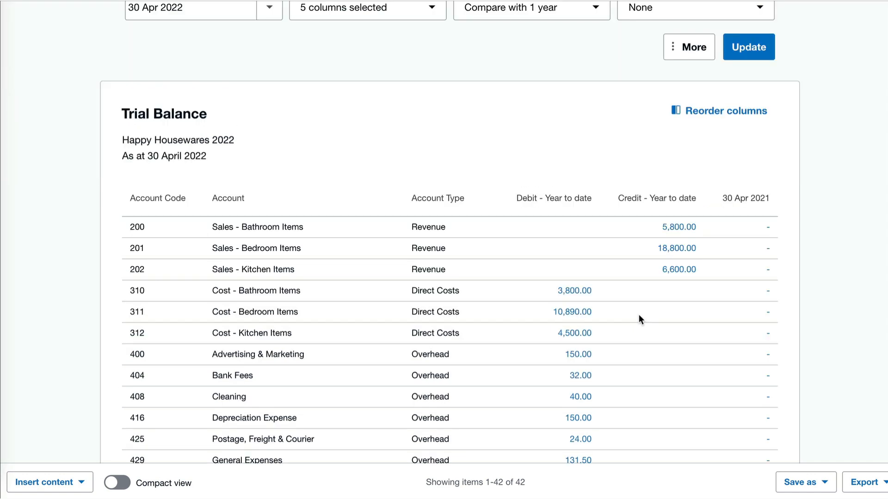
scroll(640, 318, down, 2)
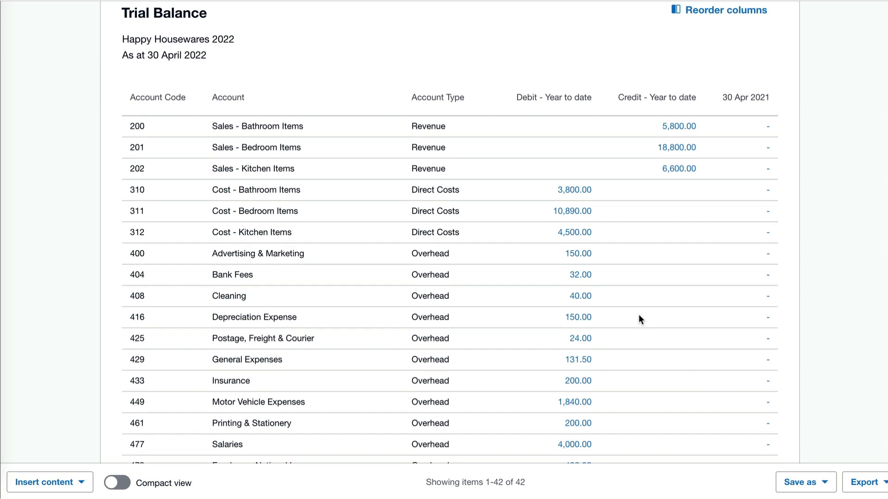
scroll(640, 319, down, 4)
scroll(639, 319, down, 4)
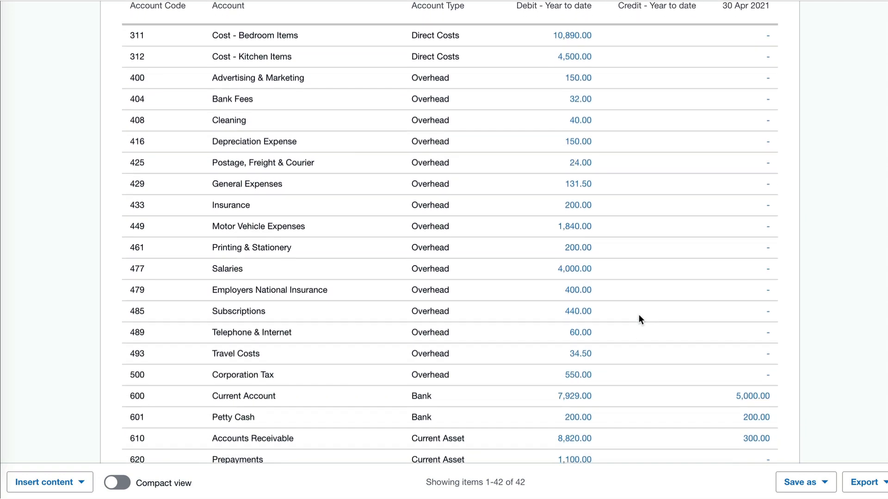
scroll(639, 319, down, 3)
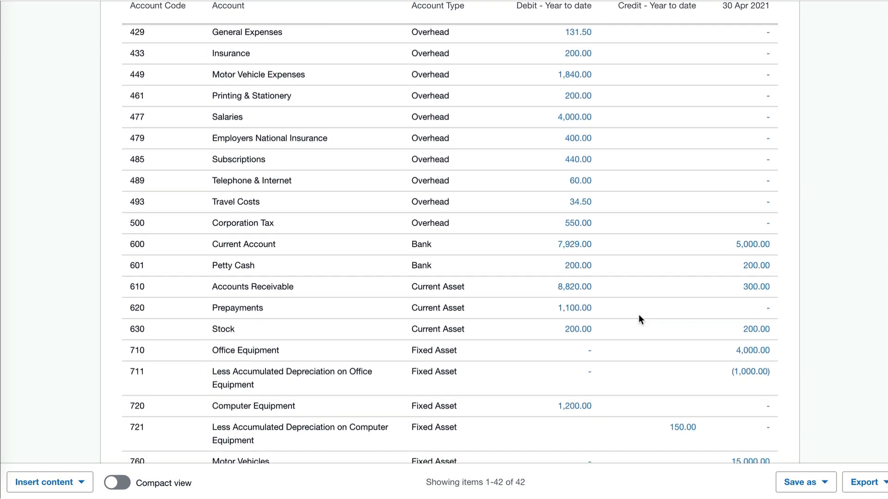
scroll(639, 316, down, 5)
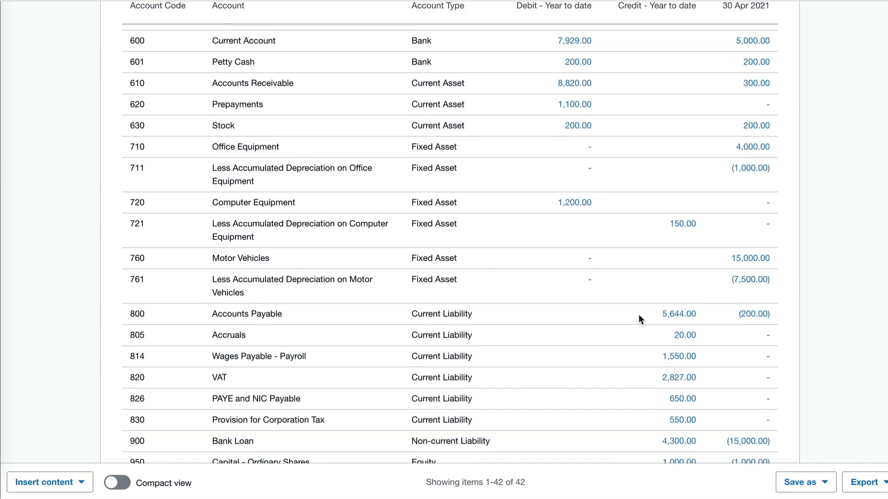